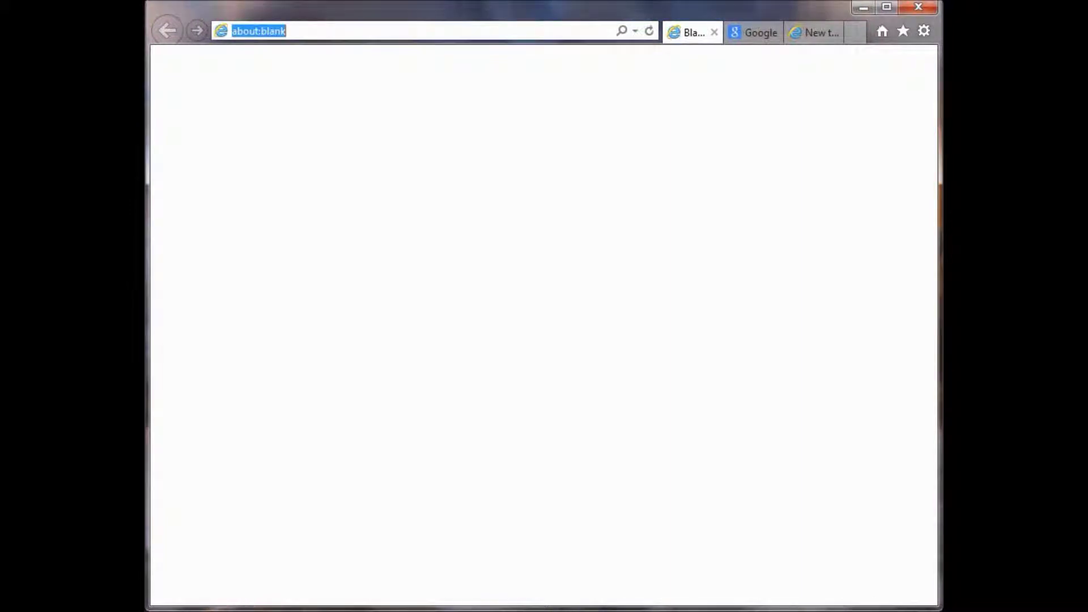
{"action": "type", "text": "ww"}
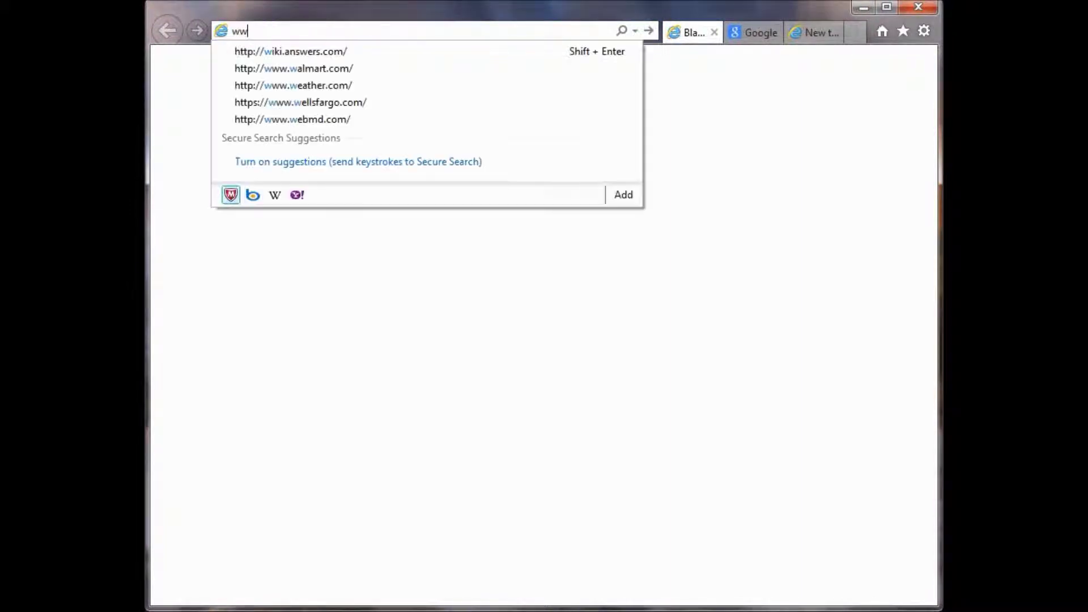
{"action": "type", "text": "w.gimp"}
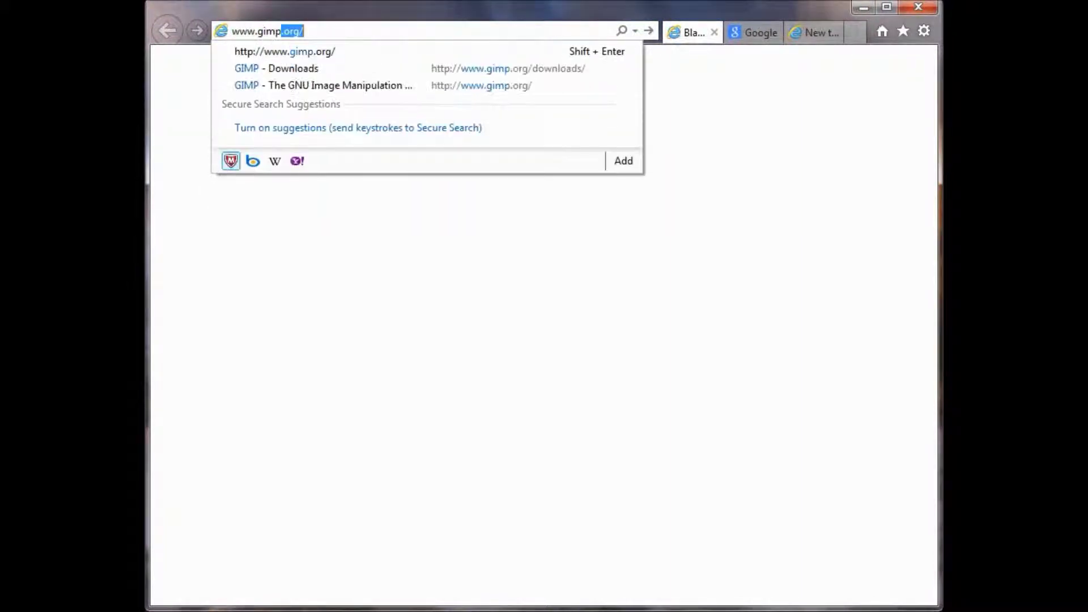
{"action": "type", "text": ".org"}
{"action": "key", "text": "Return"}
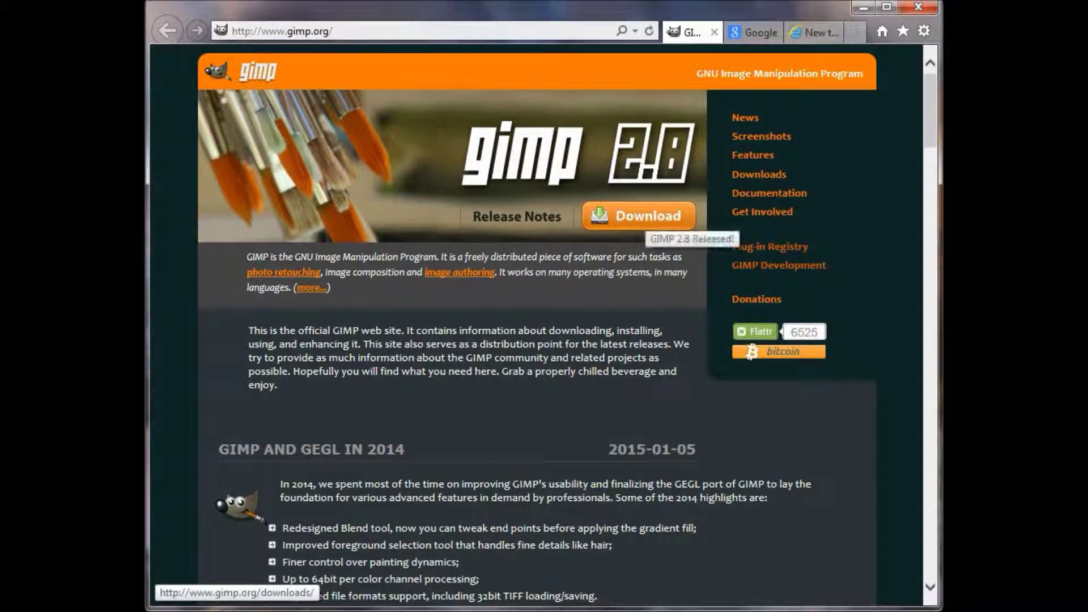
{"action": "left_click", "coordinate": [646, 218]}
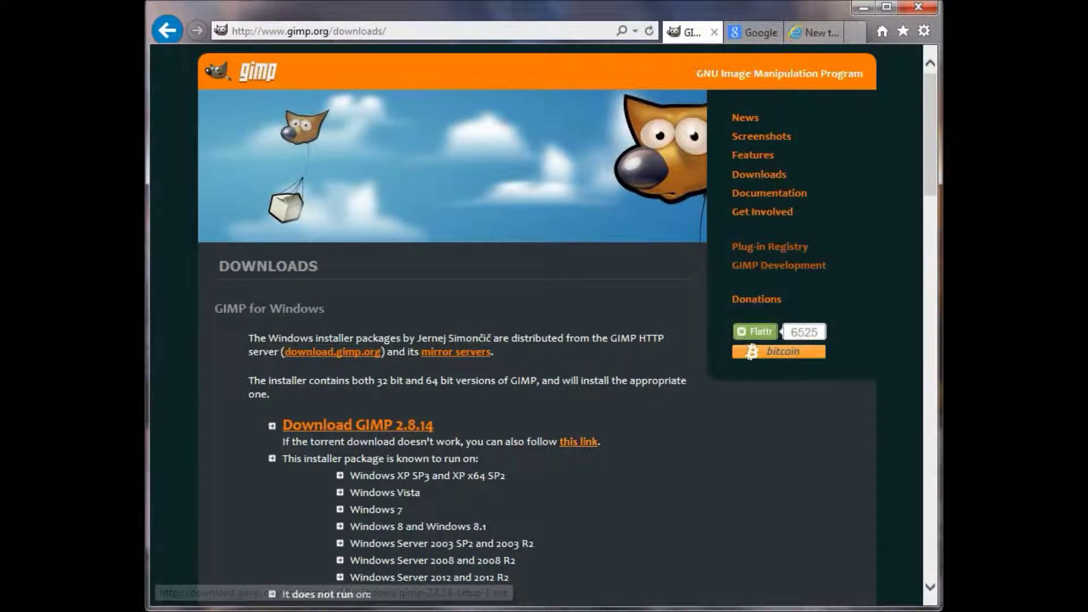
Request the GIMP 2.8.14 Windows installer through the alternative 'this link' download link
{"action": "left_click", "coordinate": [578, 442]}
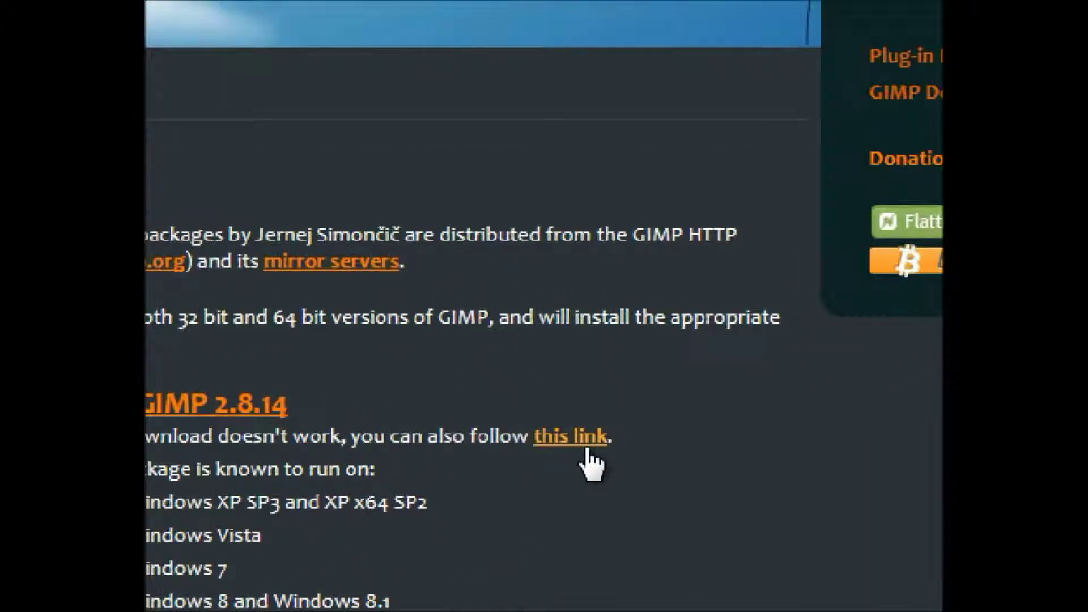
{"action": "left_click", "coordinate": [587, 451]}
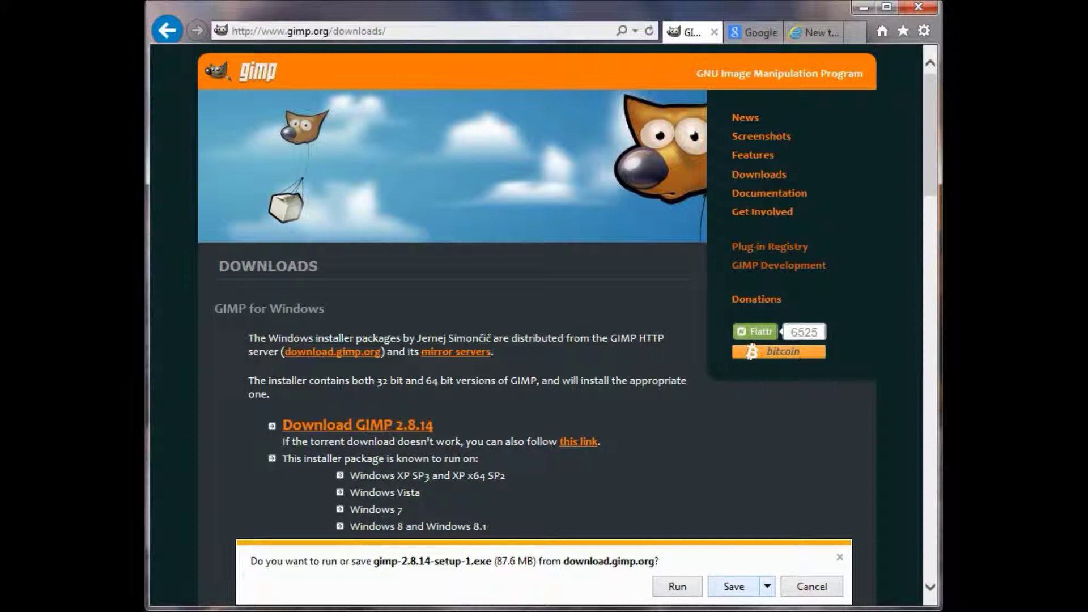
Choose Save for the 87.6 MB GIMP 2.8.14 installer download
{"action": "left_click", "coordinate": [734, 587]}
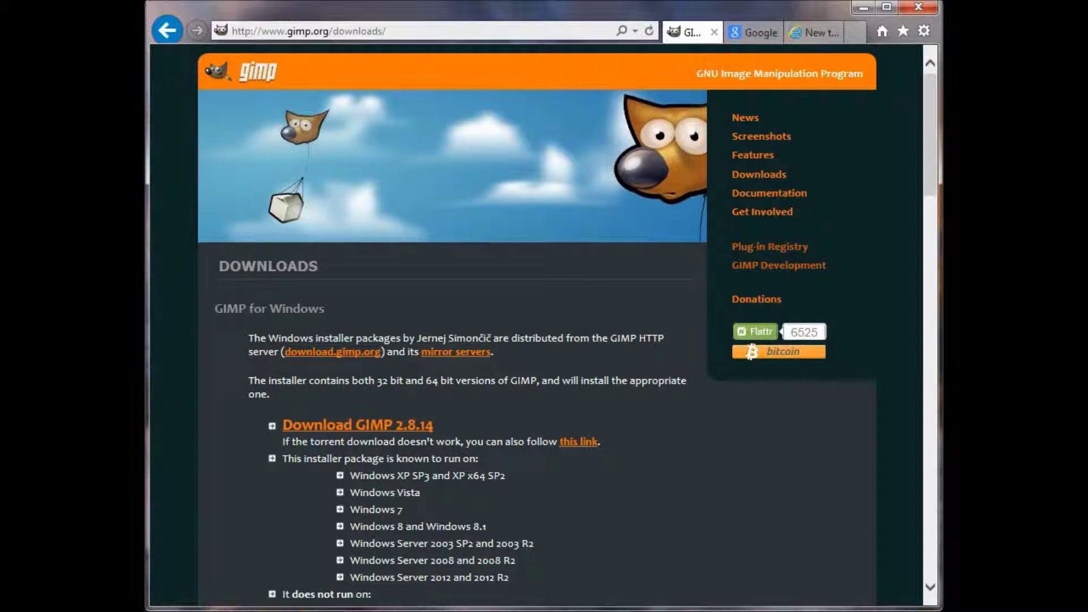
Bring up the downloads list and show gimp-2.8.14-setup-1.exe in its Downloads folder
{"action": "key", "text": "ctrl+j"}
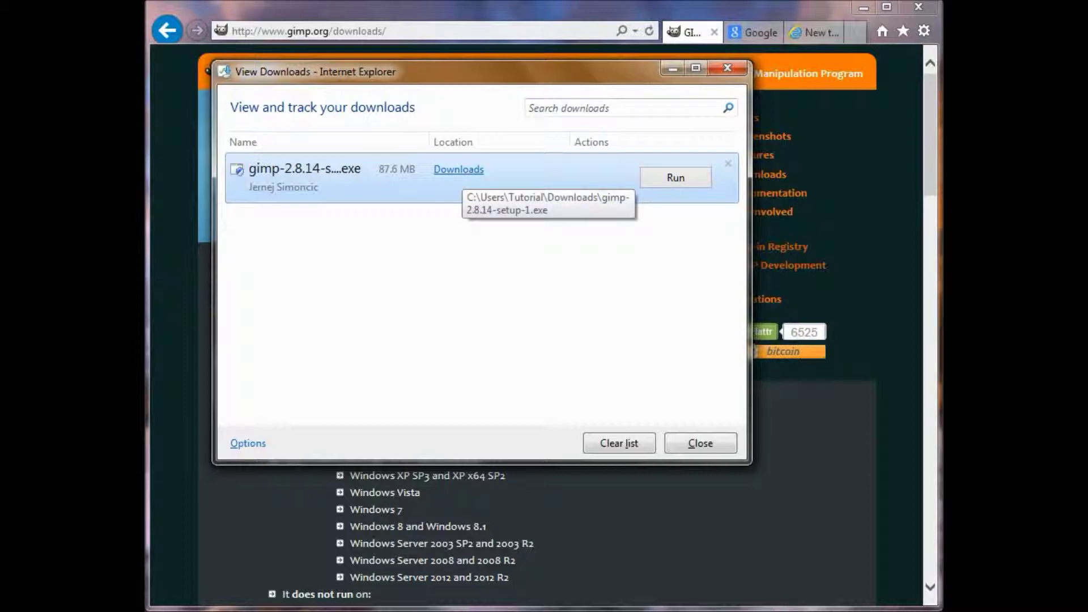
{"action": "left_click", "coordinate": [459, 170]}
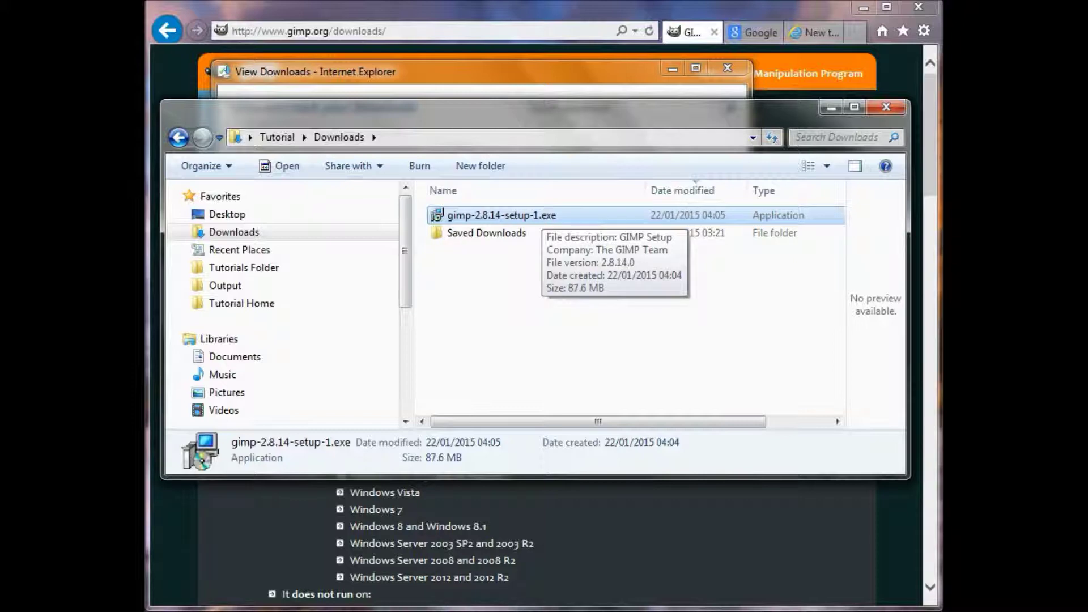
Run gimp-2.8.14-setup-1.exe, allow it past the security warning, and confirm English as setup language
{"action": "key", "text": "Return"}
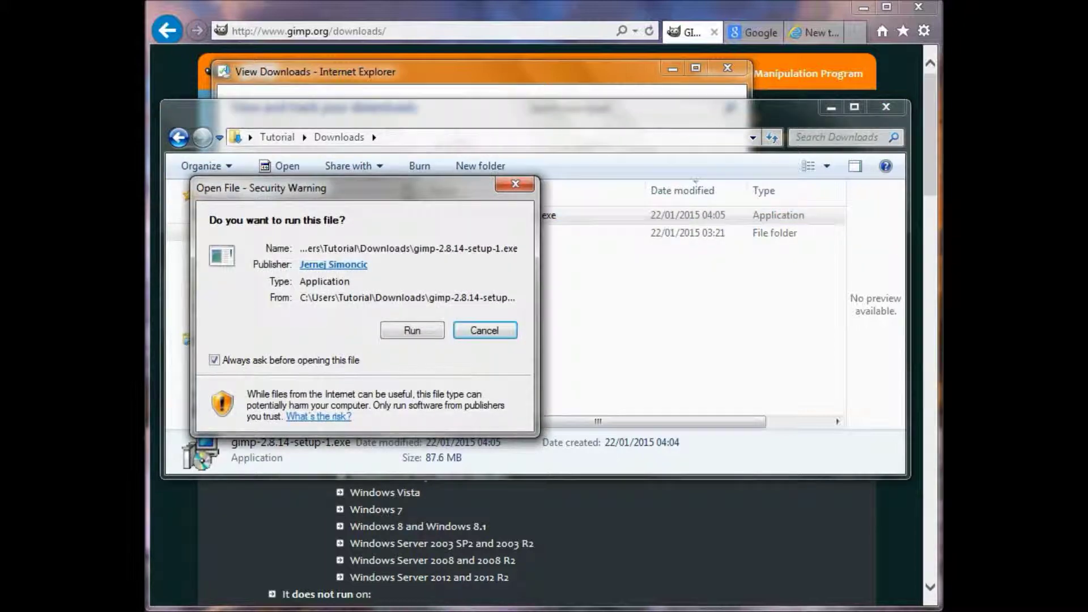
{"action": "left_click_drag", "start_coordinate": [283, 188], "coordinate": [517, 172]}
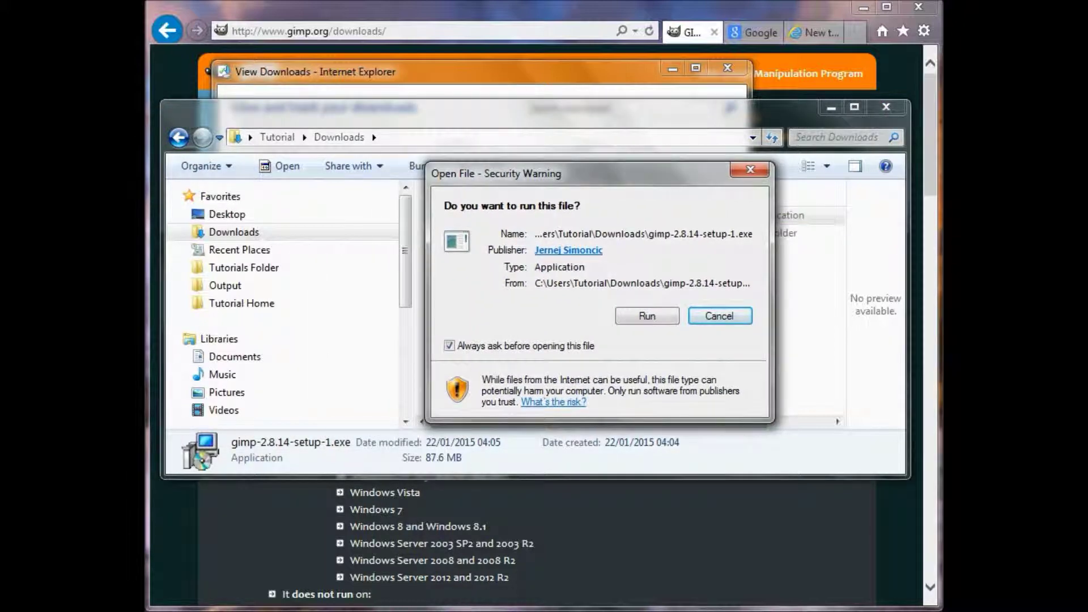
{"action": "left_click", "coordinate": [647, 316]}
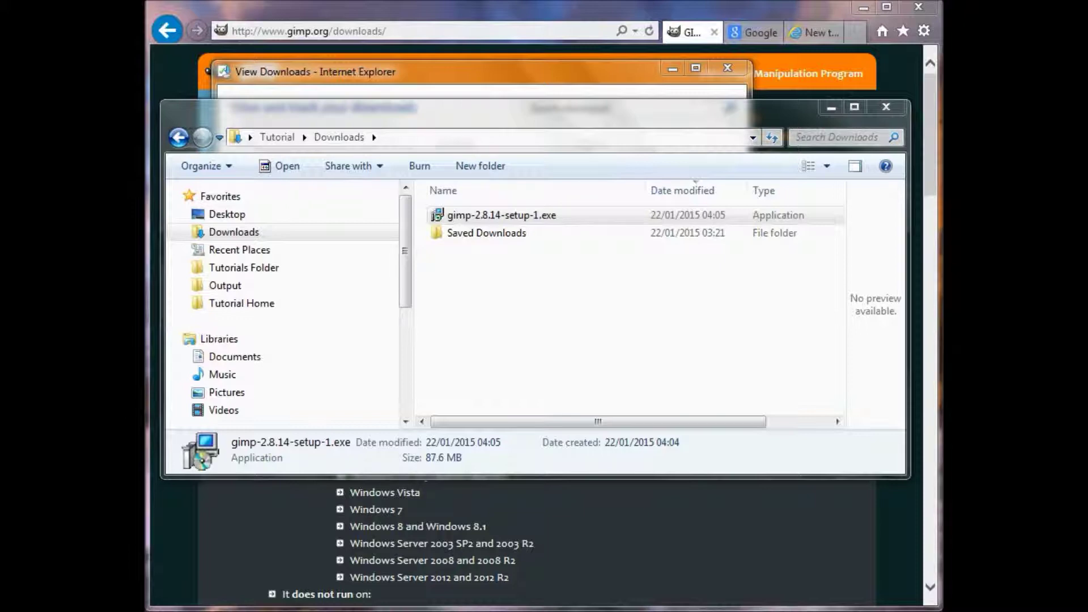
{"action": "mouse_move", "coordinate": [340, 245]}
{"action": "left_mouse_down"}
{"action": "mouse_move", "coordinate": [591, 253]}
{"action": "mouse_move", "coordinate": [555, 253]}
{"action": "left_mouse_up"}
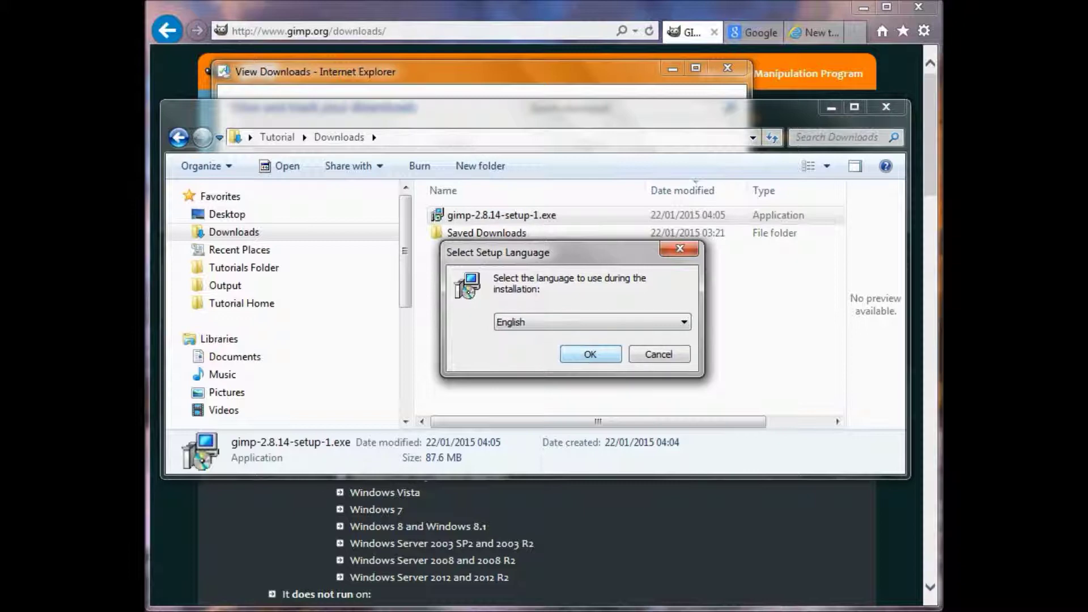
{"action": "key", "text": "Return"}
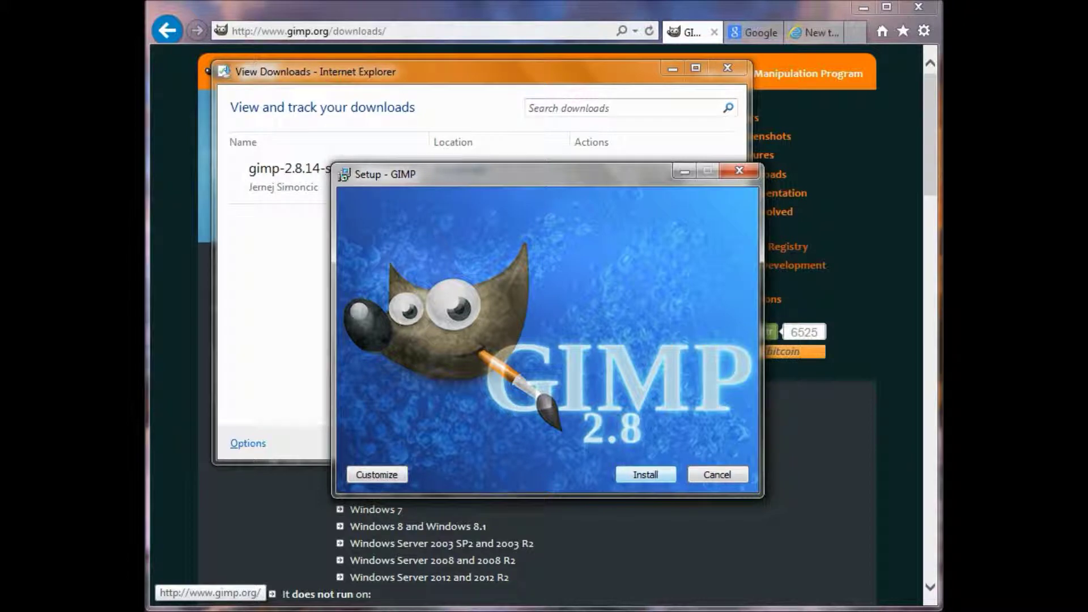
Install GIMP 2.8 with default settings, then finish and close the setup wizard
{"action": "key", "text": "Return"}
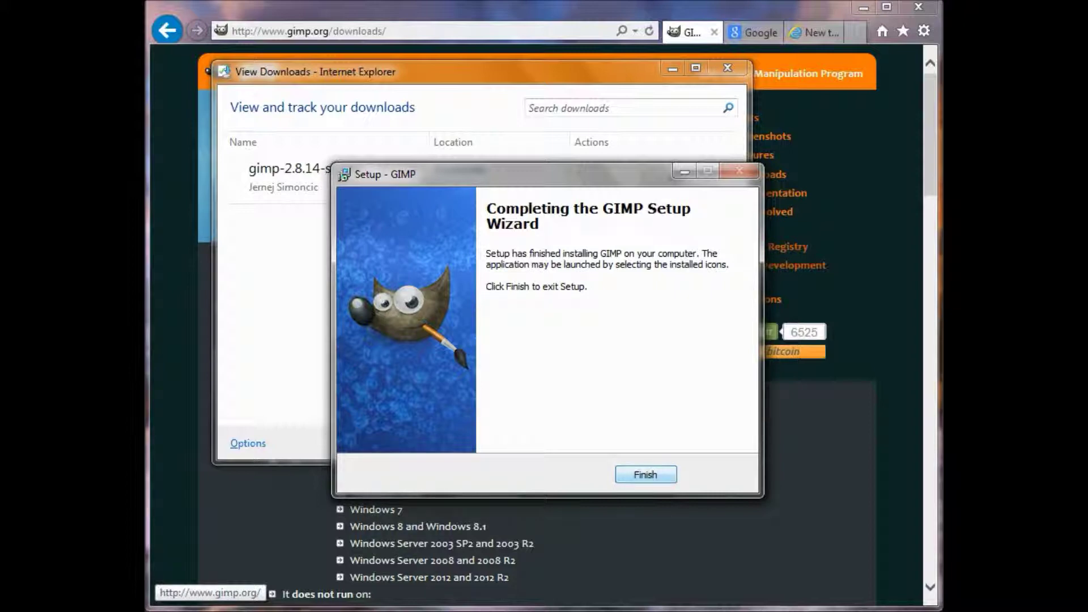
{"action": "left_click", "coordinate": [645, 474]}
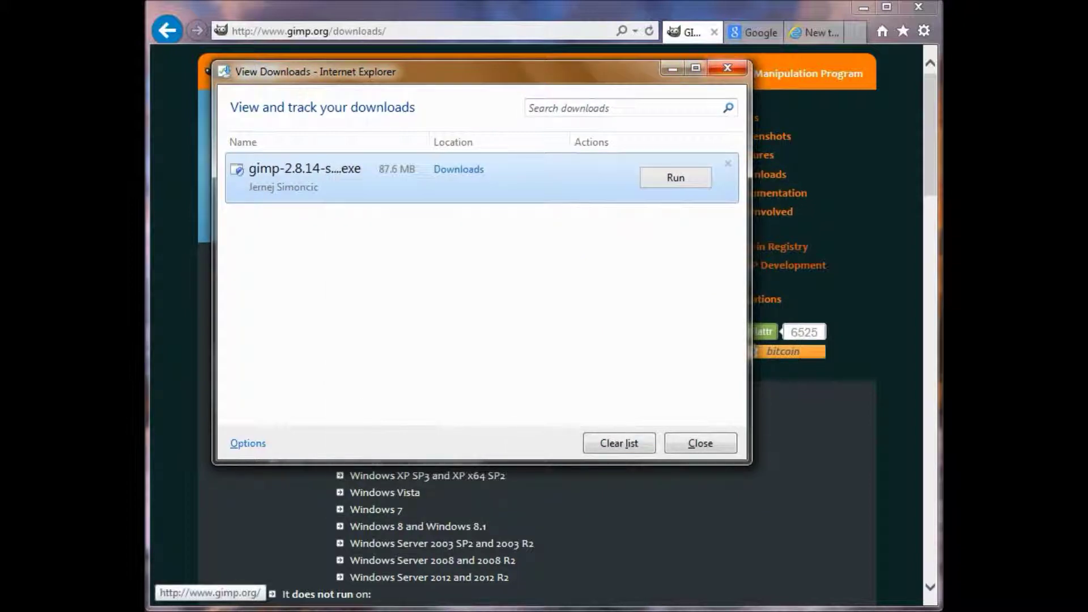
Close the downloads list and Internet Explorer with all tabs, then launch GIMP from its GIMP 2 desktop shortcut
{"action": "left_click", "coordinate": [905, 16]}
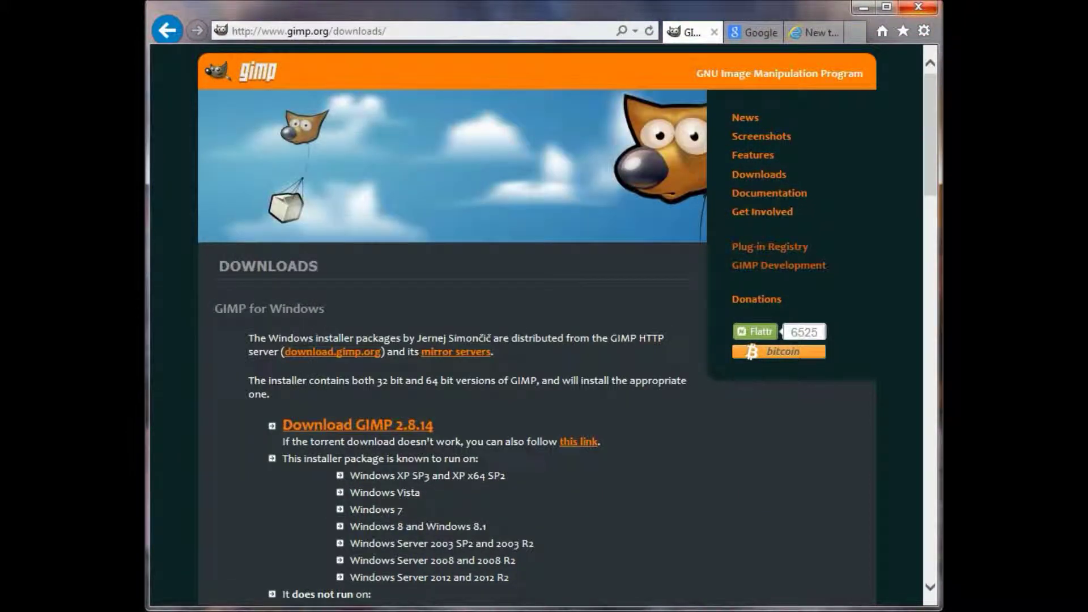
{"action": "left_click", "coordinate": [918, 7]}
{"action": "left_click", "coordinate": [514, 317]}
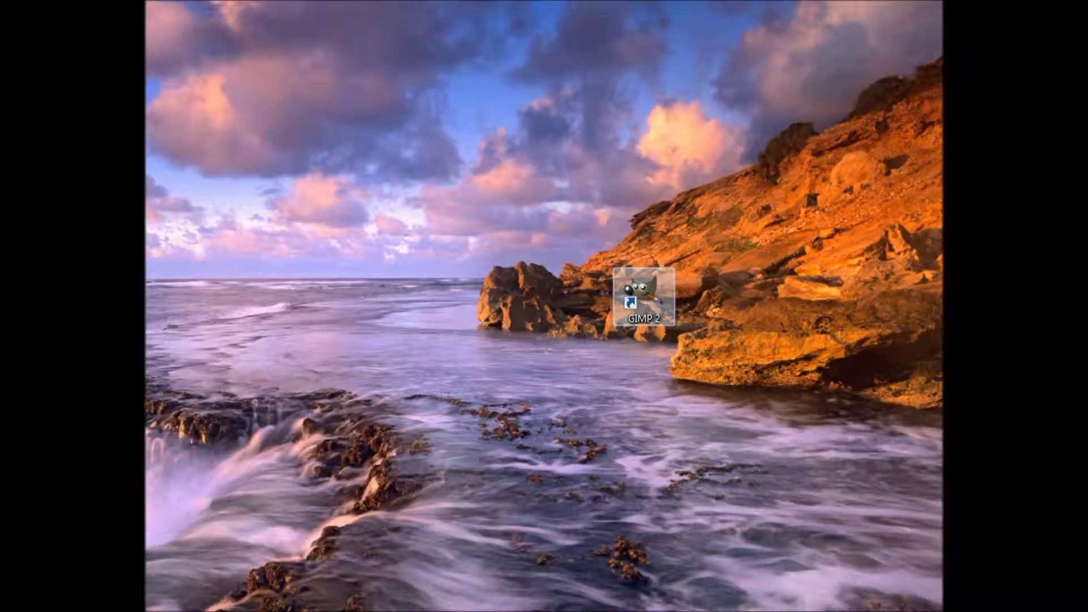
{"action": "double_click", "coordinate": [644, 296]}
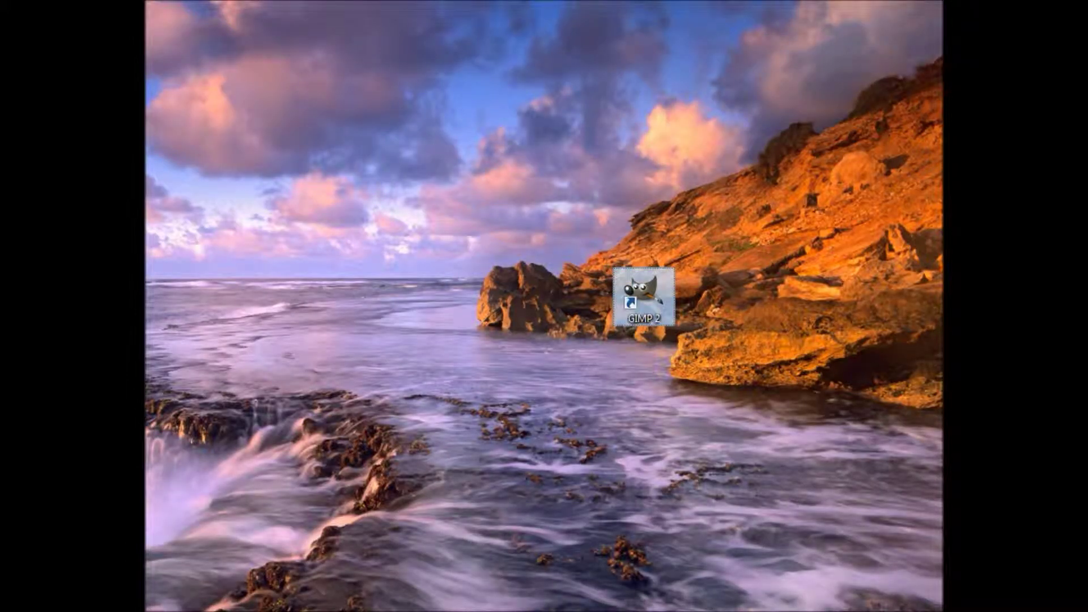